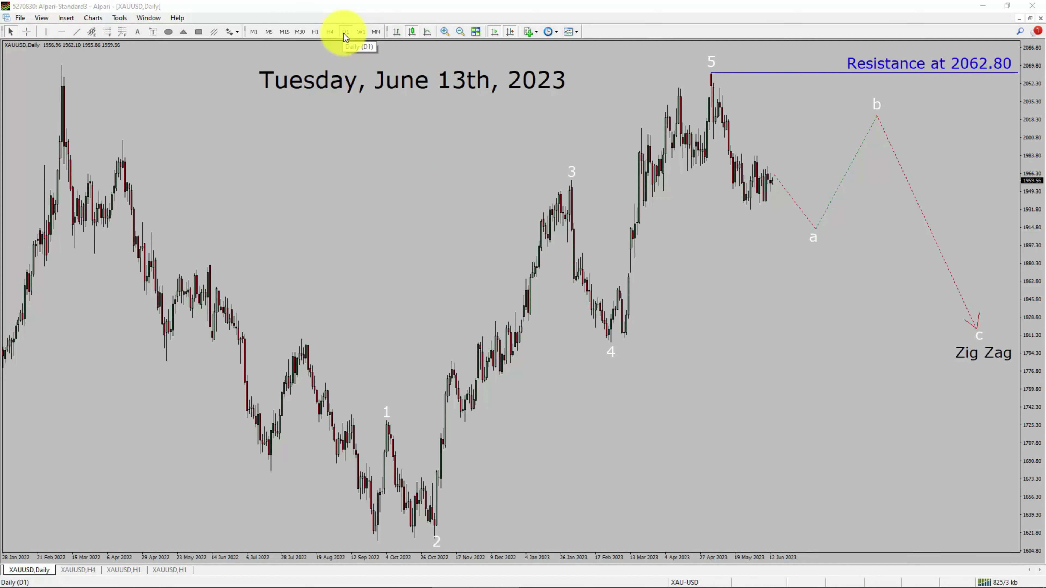
Check the resistance line's price with the crosshair on the daily XAUUSD chart and trace the projected a-b-c zig zag.
middle_click(938, 88)
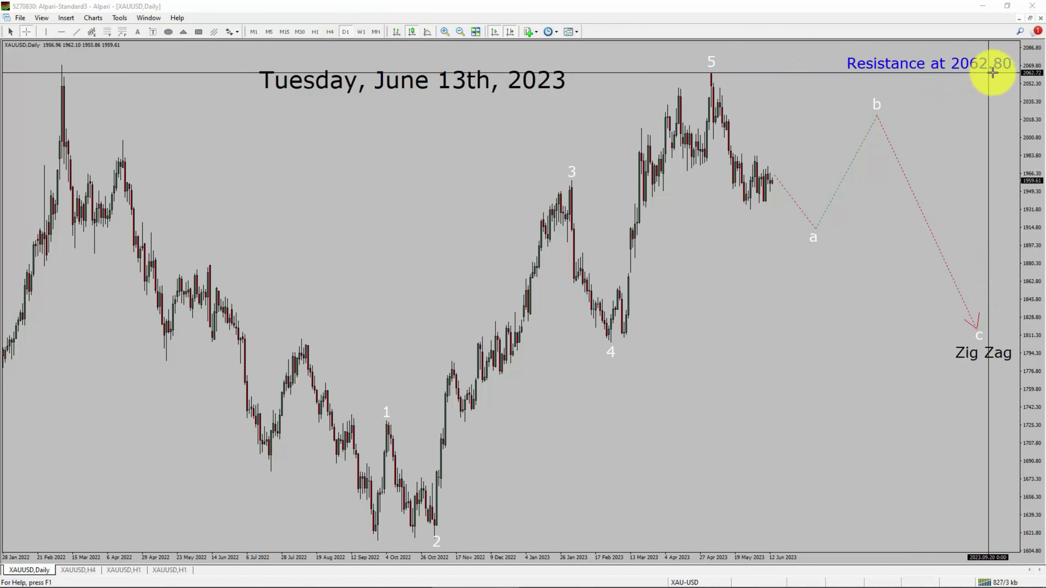
left_click(1013, 73)
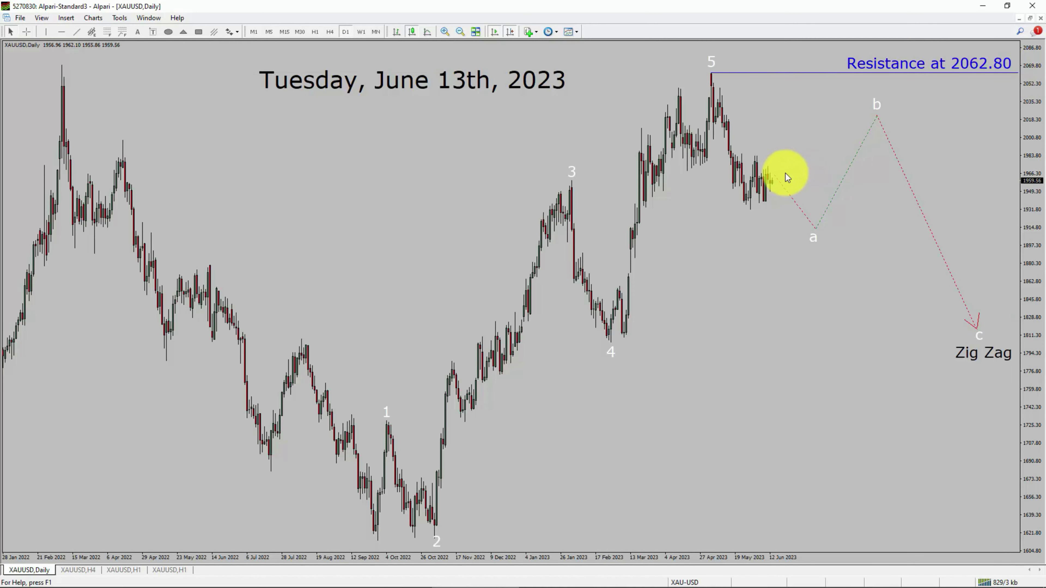
left_click(811, 247)
left_click(867, 97)
left_click(993, 340)
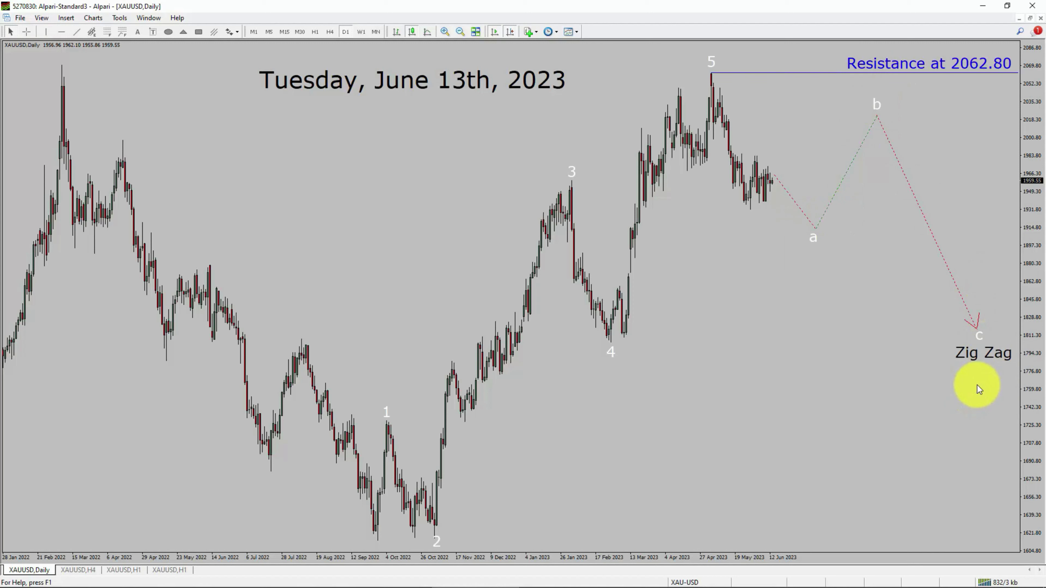
middle_click(1006, 73)
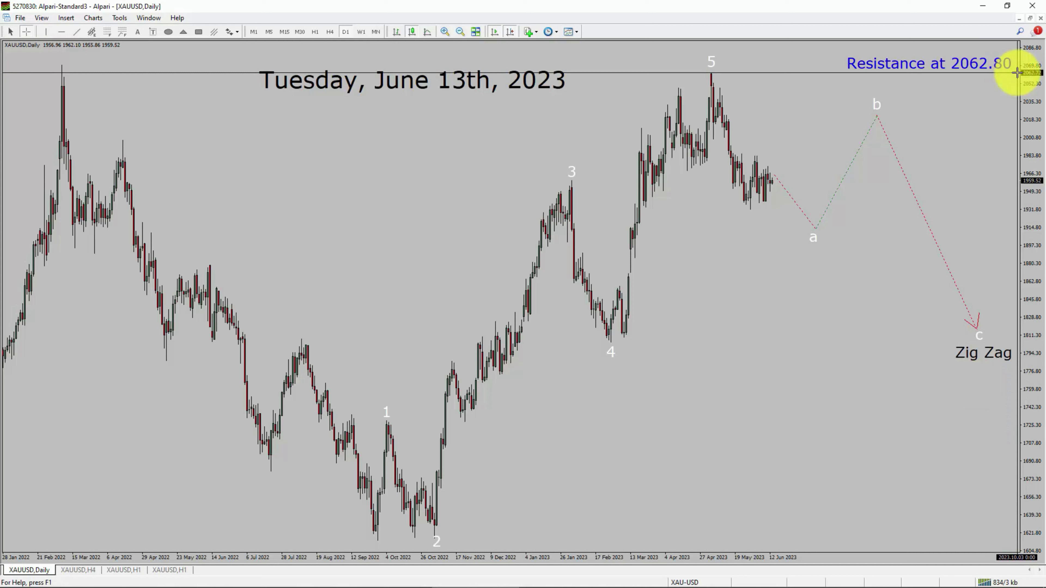
left_click_drag(1017, 73, 1015, 78)
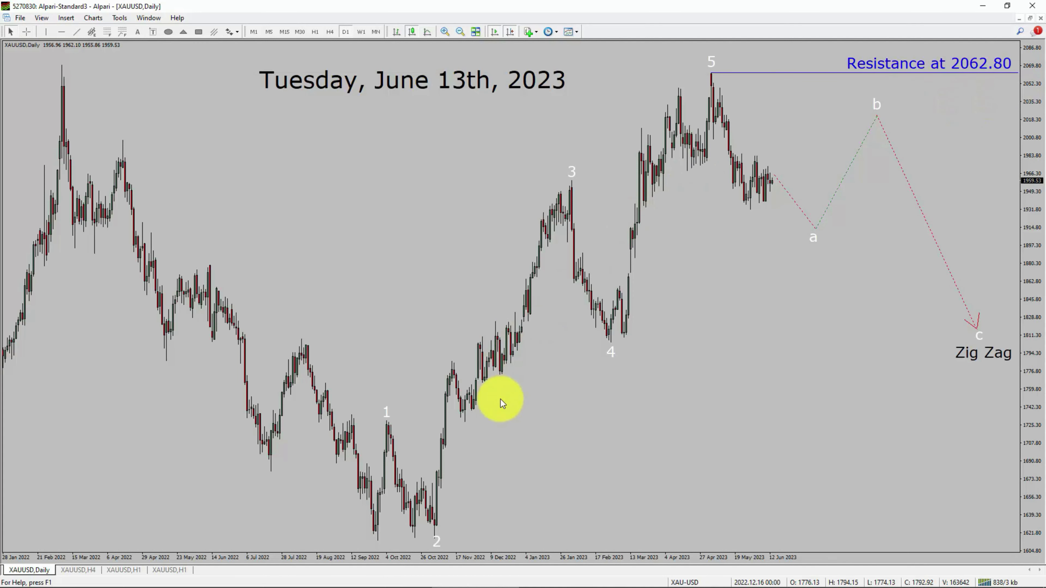
Examine the sequence of highs marked by red lines and the latest price action on the XAUUSD H4 chart.
left_click(78, 570)
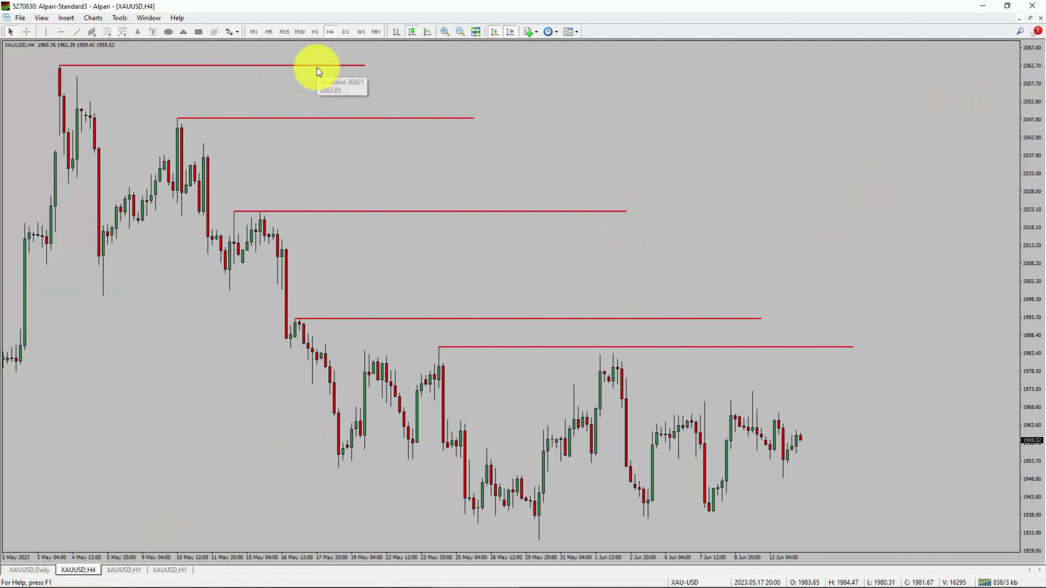
left_click(442, 211)
left_click(524, 259)
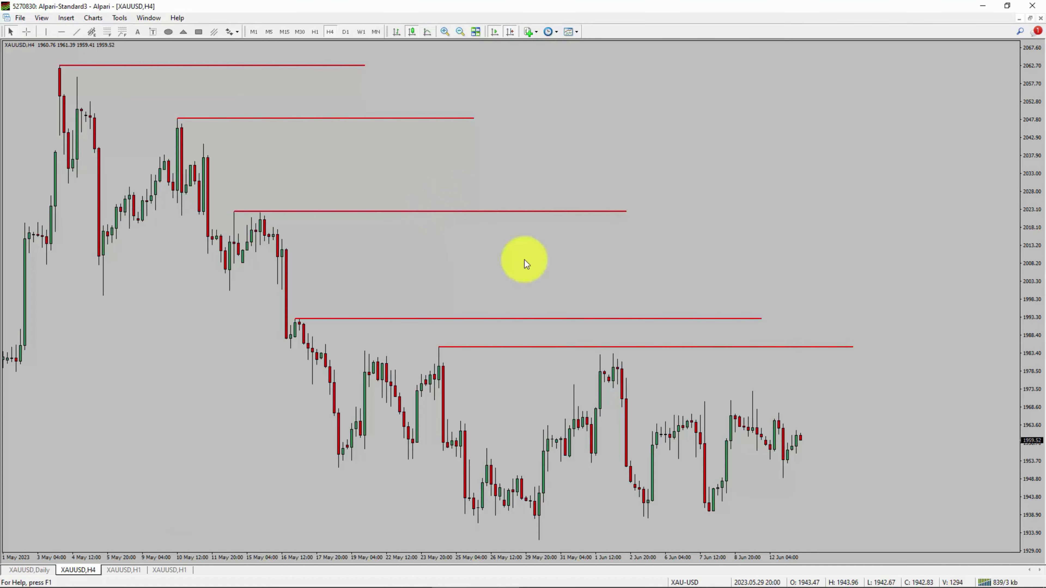
left_click(757, 386)
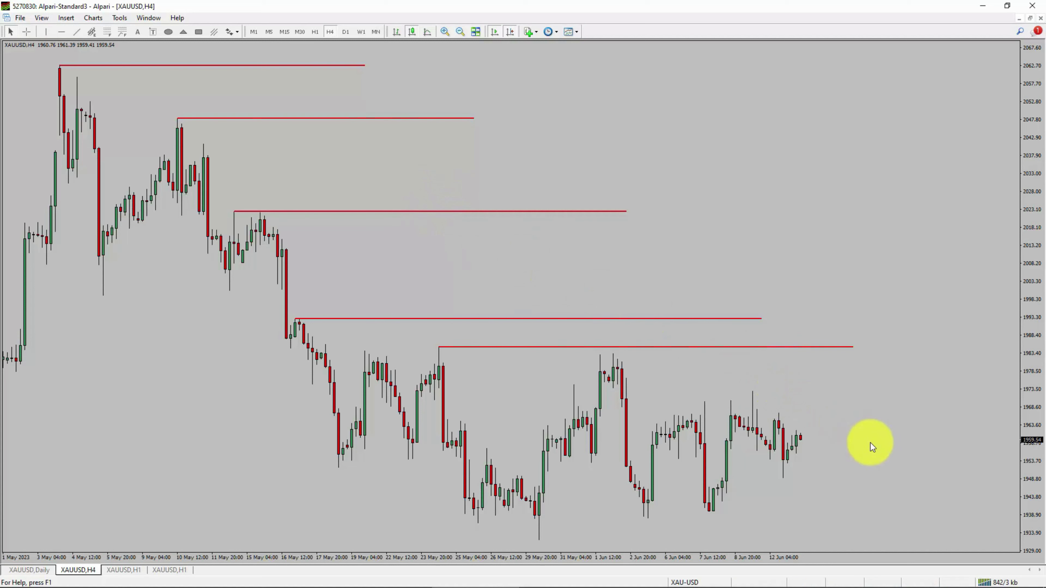
left_click(870, 444)
Inspect the XAUUSD H1 charts: check the resistance line with the crosshair, the channel breakout point, and the 0.786 Fibonacci zone near wave b.
left_click(123, 570)
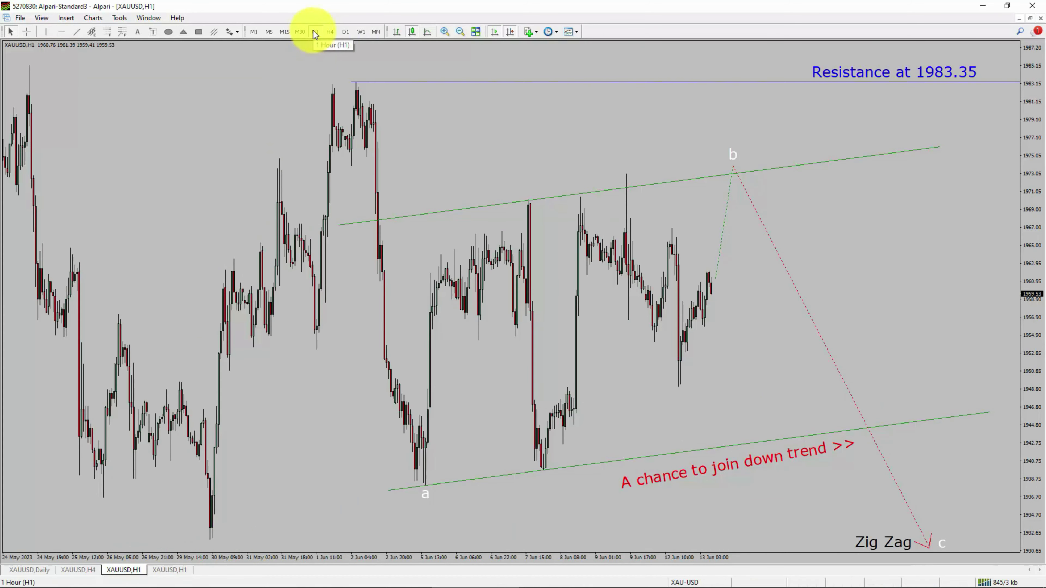
middle_click(999, 79)
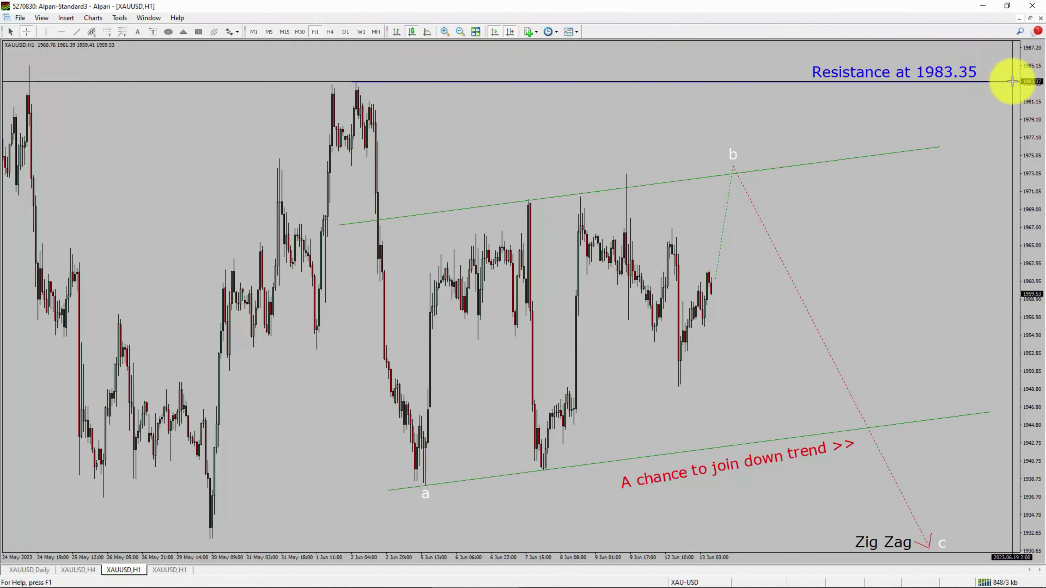
middle_click(1012, 81)
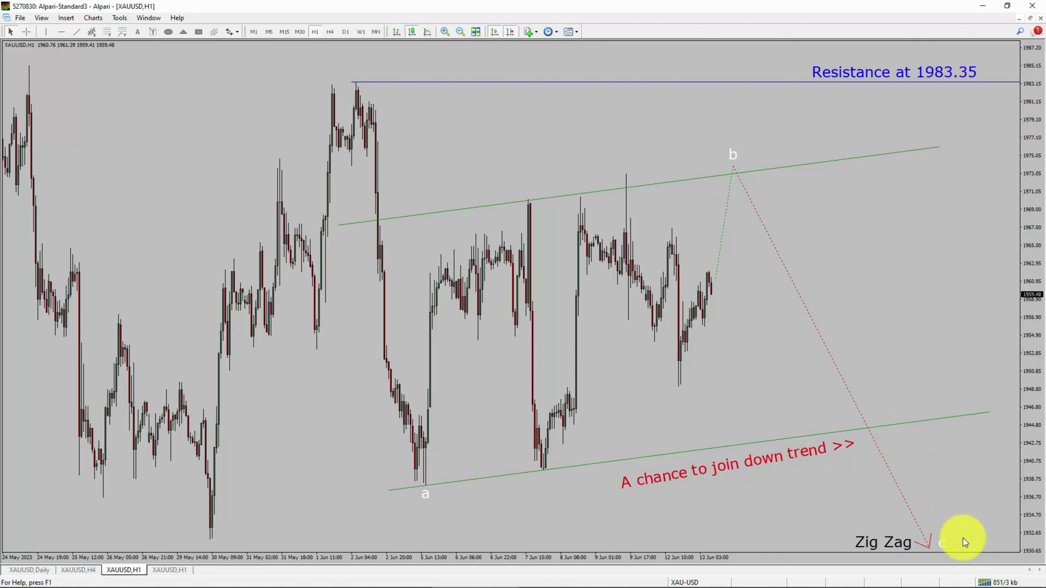
middle_click(869, 439)
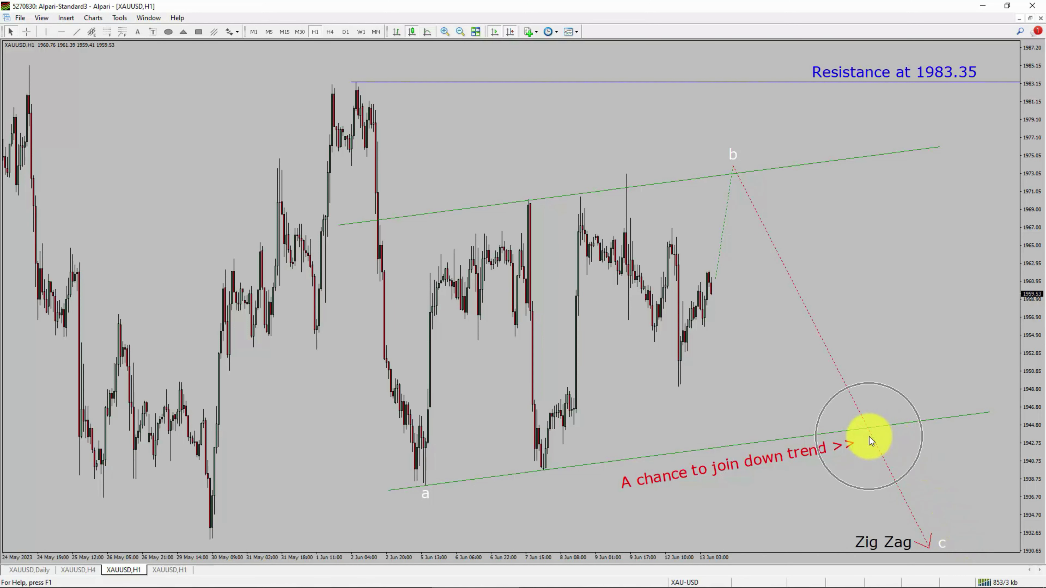
left_click_drag(1011, 82, 1009, 82)
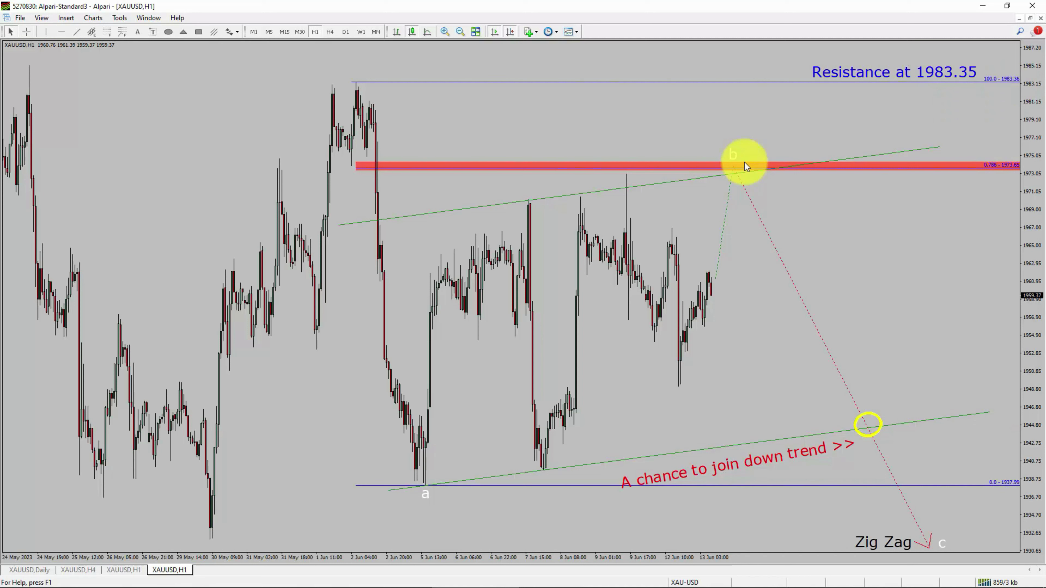
left_click(743, 162)
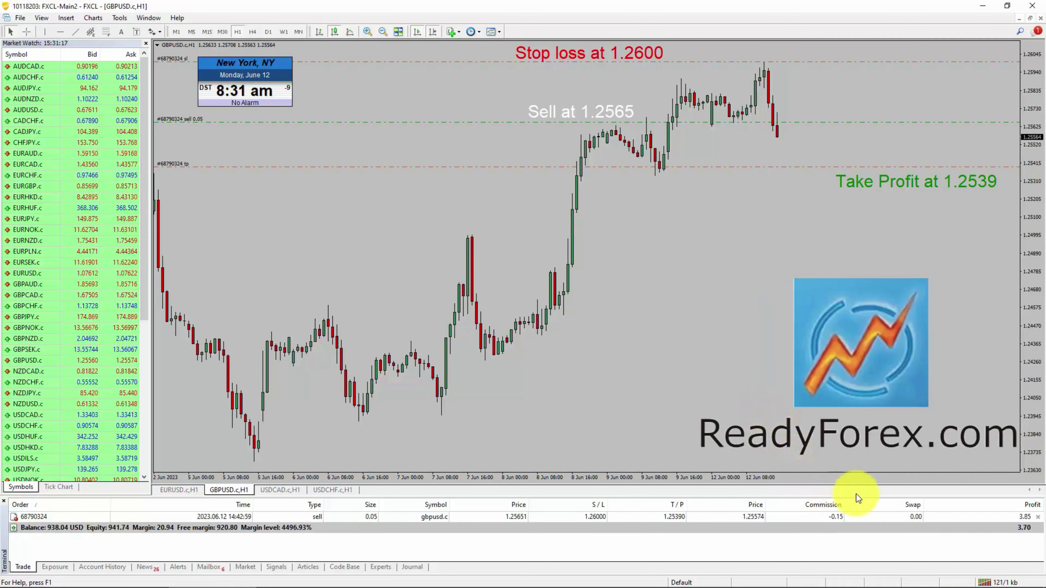
Switch to the FXCL terminal, close the open 0.05-lot GBPUSD sell position and select that trade in the account history.
left_click(1037, 518)
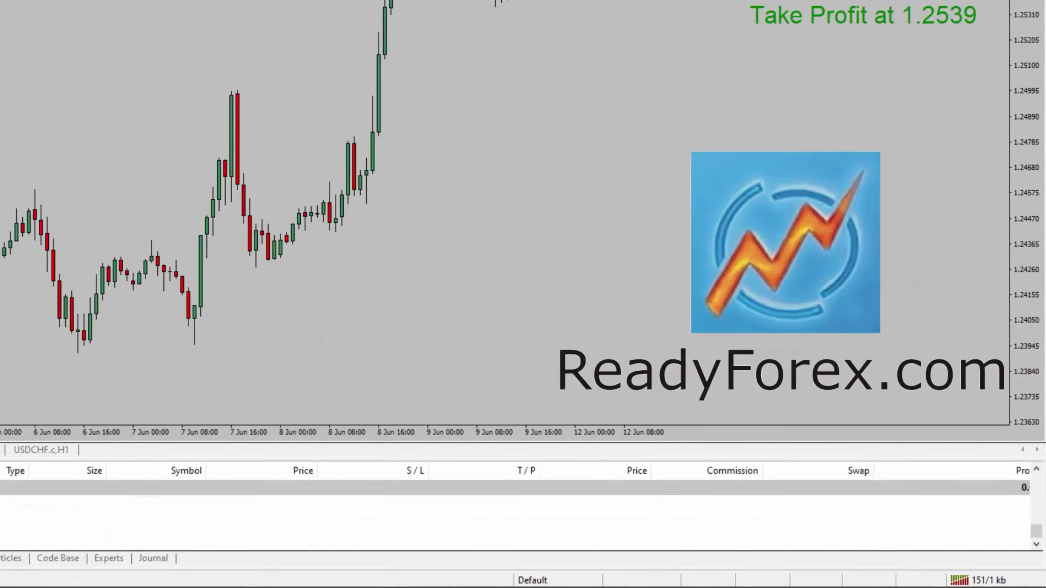
left_click(102, 566)
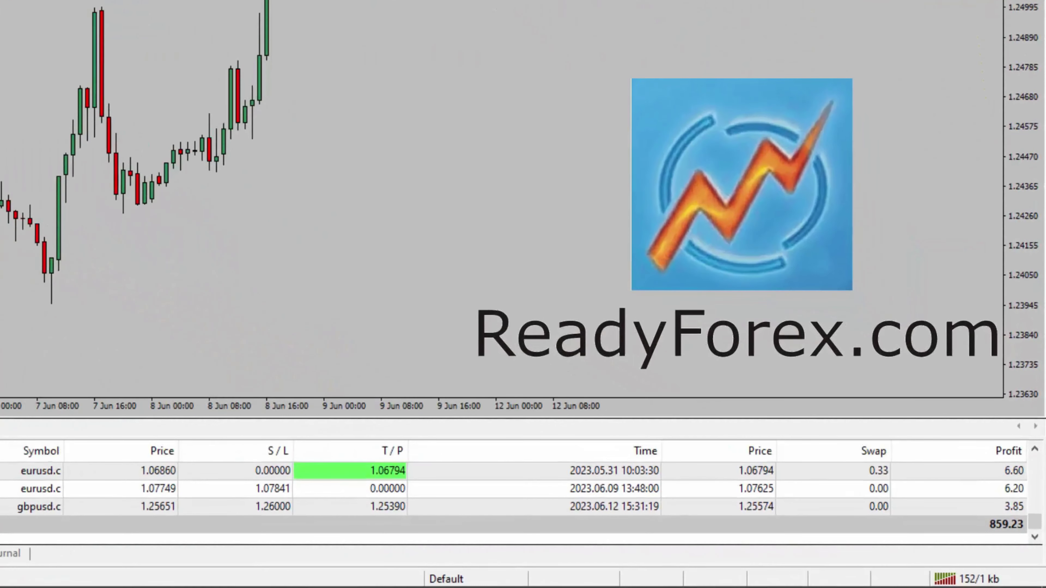
left_click(94, 510)
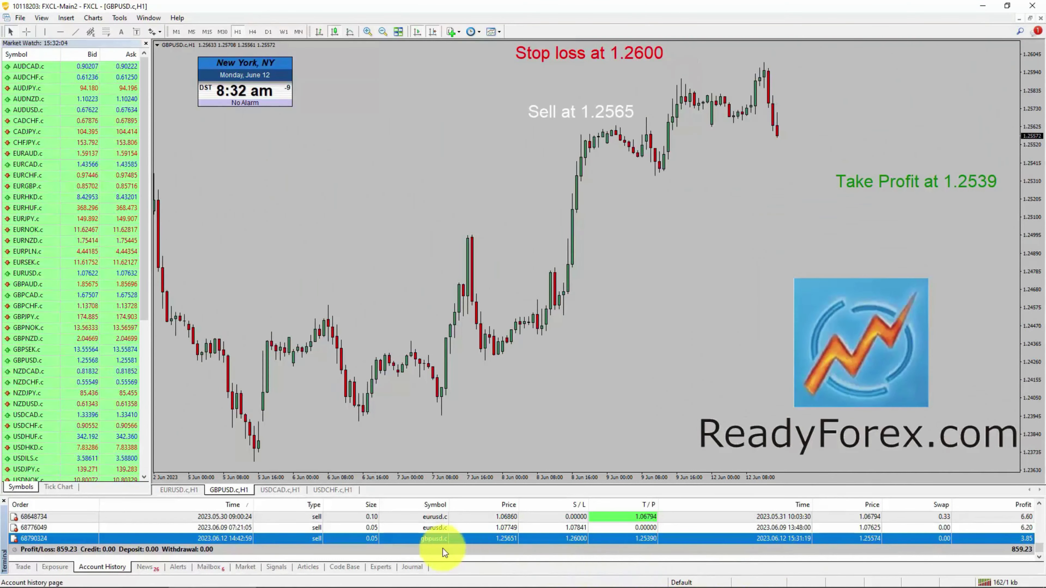
Save the account history as a detailed report named DetailedStatement.htm on the Desktop.
right_click(381, 550)
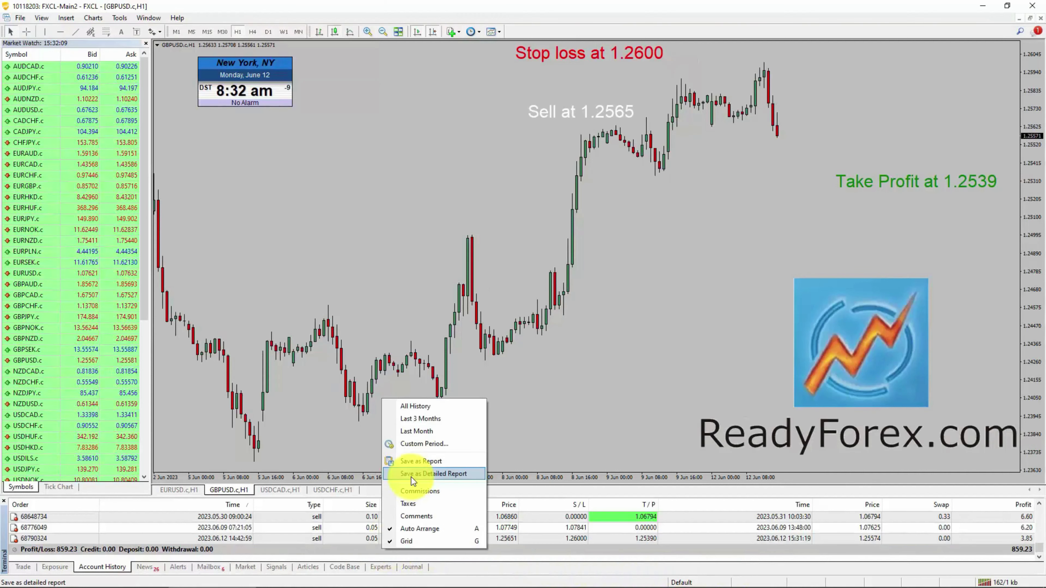
left_click(412, 473)
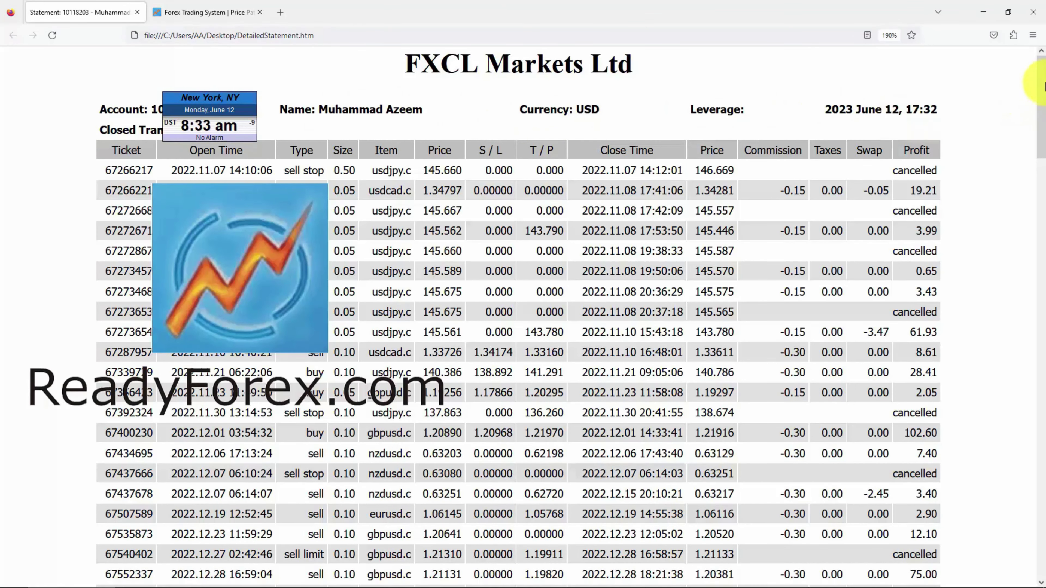
Review the statement's last closed GBPUSD trade, account summary and balance curve, and switch to the ReadyForex website.
left_click_drag(1042, 87, 1033, 456)
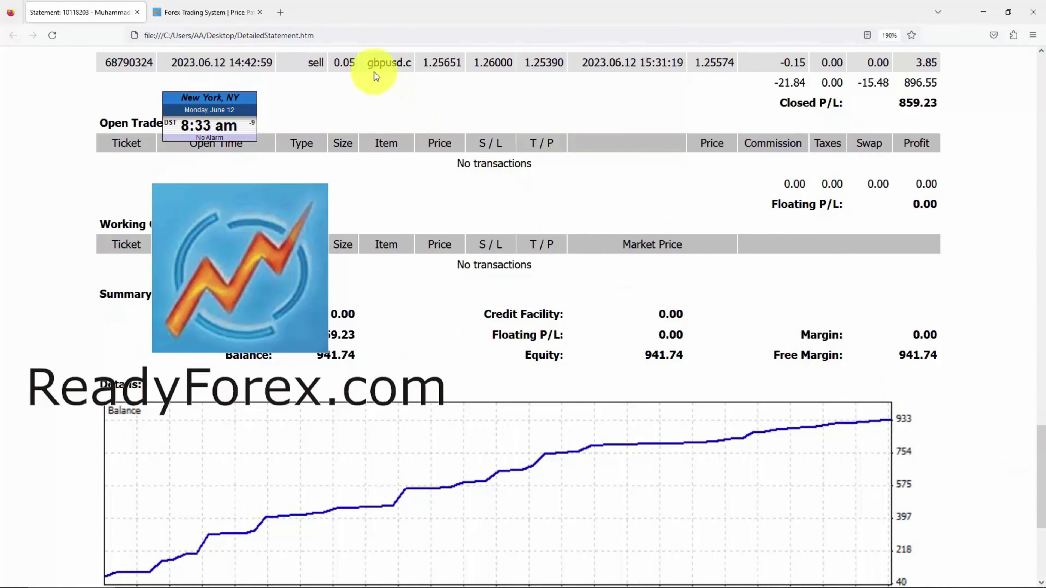
left_click(891, 70)
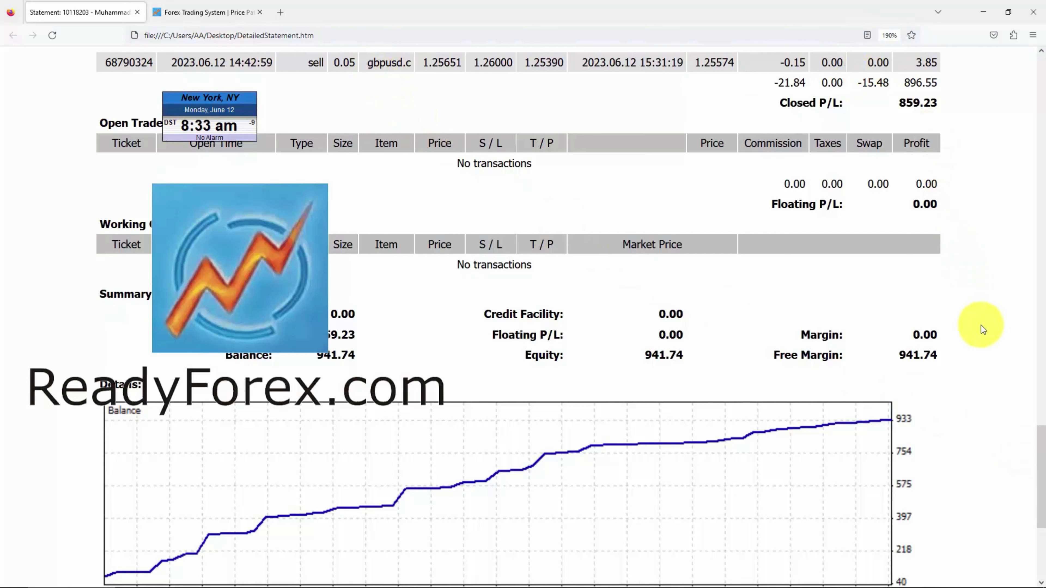
left_click_drag(1039, 458, 1040, 461)
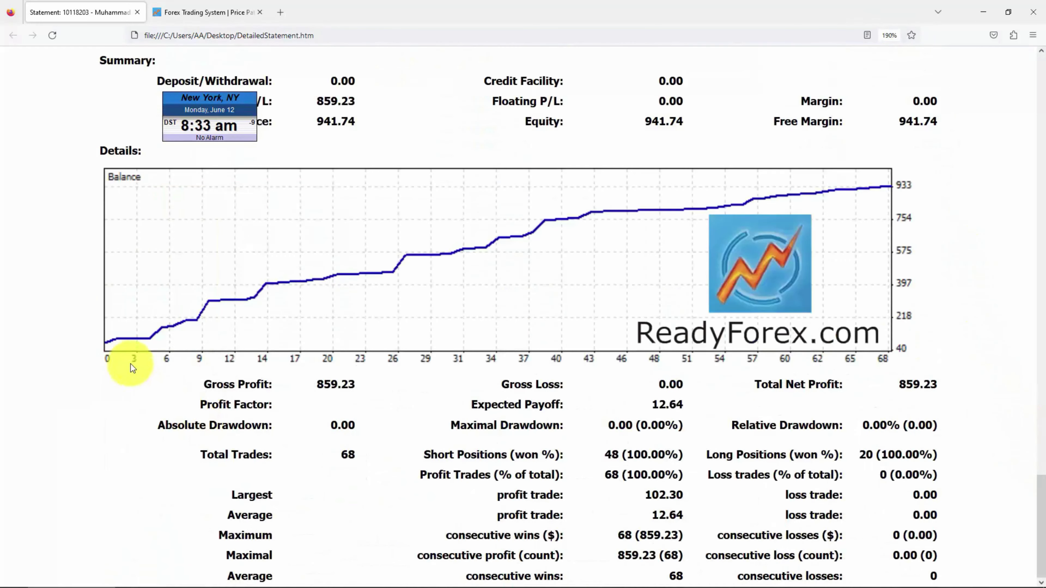
left_click(129, 353)
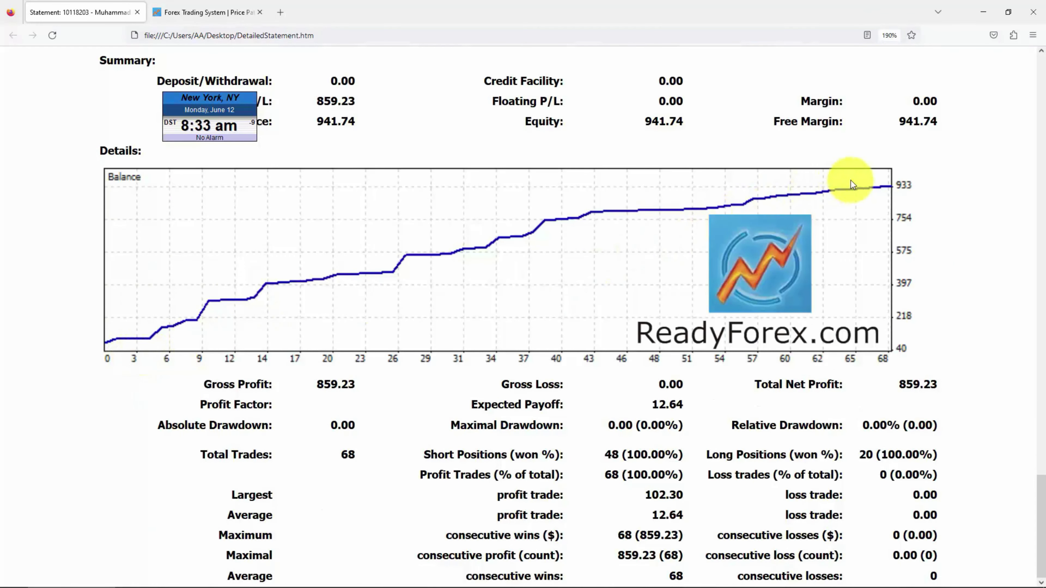
key("ctrl+Tab")
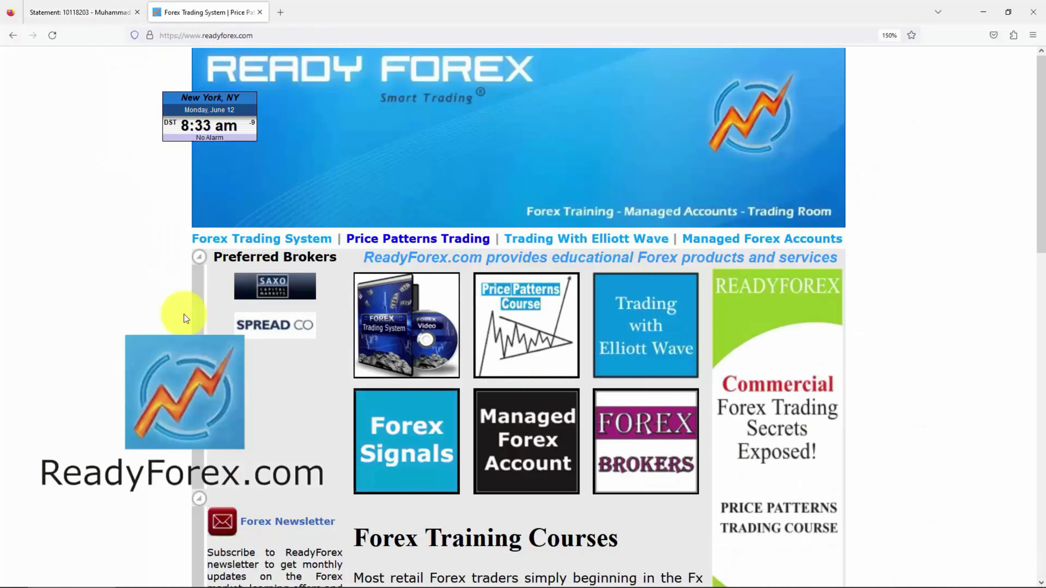